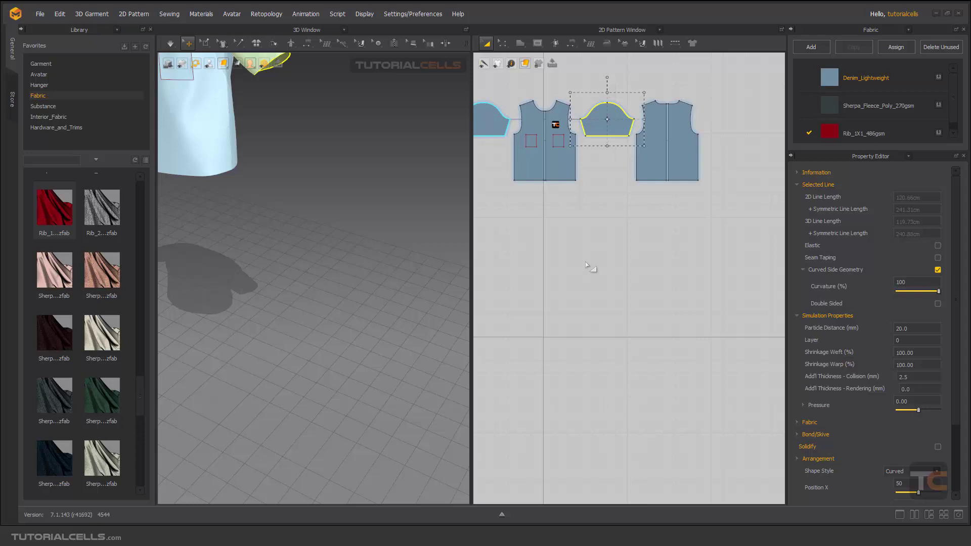
# Draw two rectangular patterns below the shirt pieces, a small one about 35 cm wide above a larger one about 83 by 40 cm.
pyautogui.scroll(3, 592, 233)
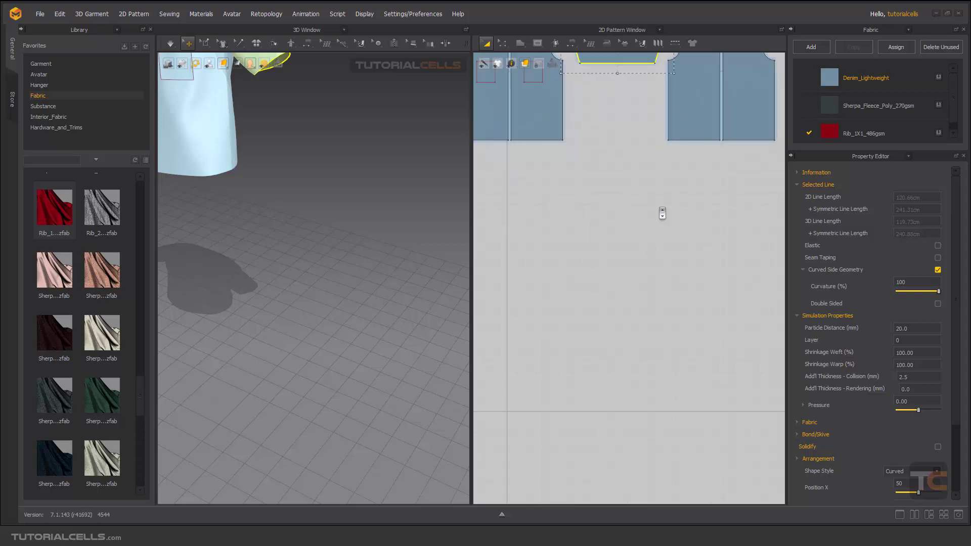
pyautogui.click(523, 44)
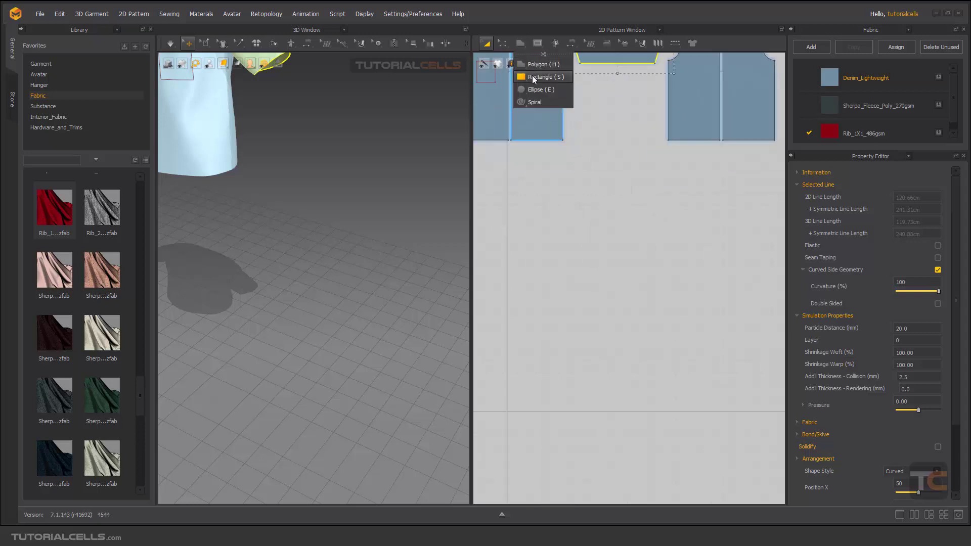
pyautogui.click(532, 75)
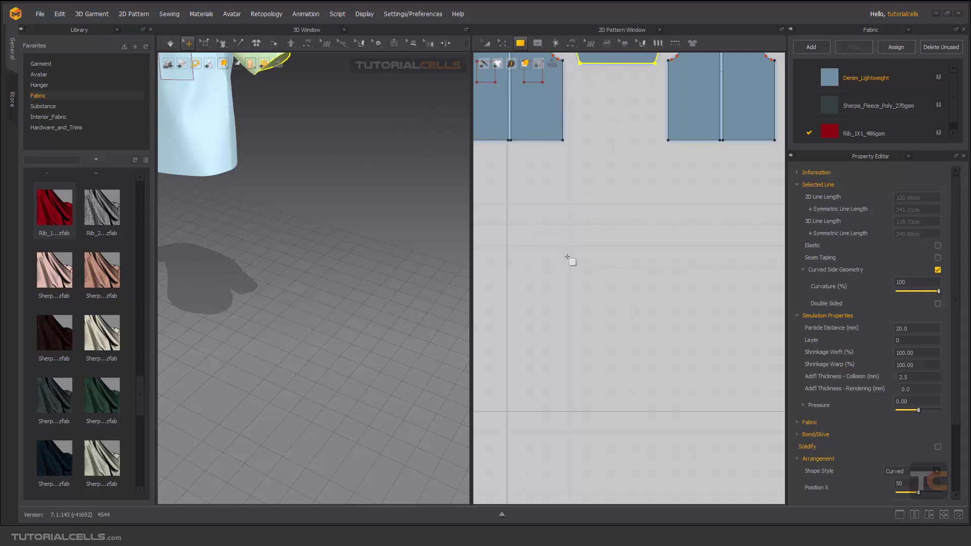
pyautogui.moveTo(560, 271); pyautogui.dragTo(633, 304)
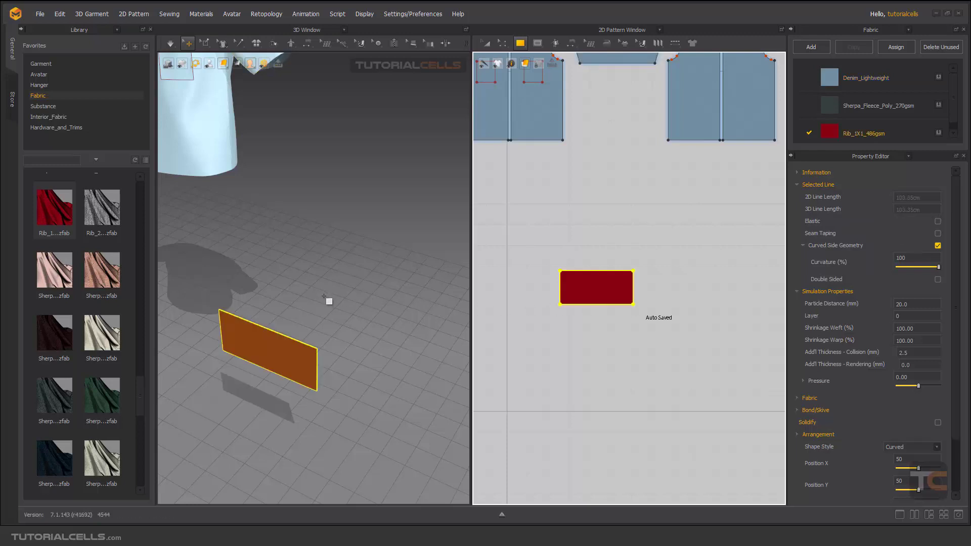
pyautogui.moveTo(502, 311); pyautogui.dragTo(673, 394)
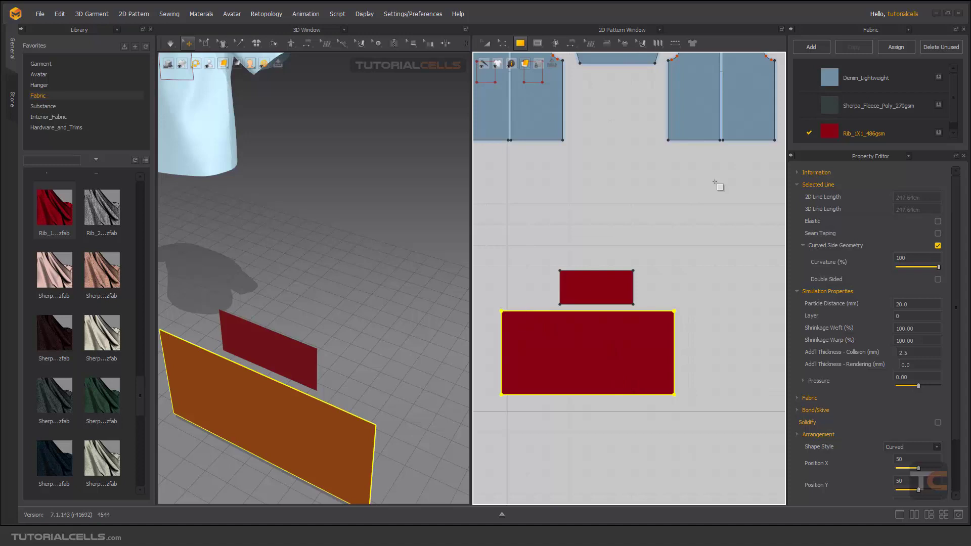
# Assign the Denim_Lightweight fabric to both new rectangles.
pyautogui.click(831, 79)
pyautogui.moveTo(647, 273); pyautogui.dragTo(622, 286)
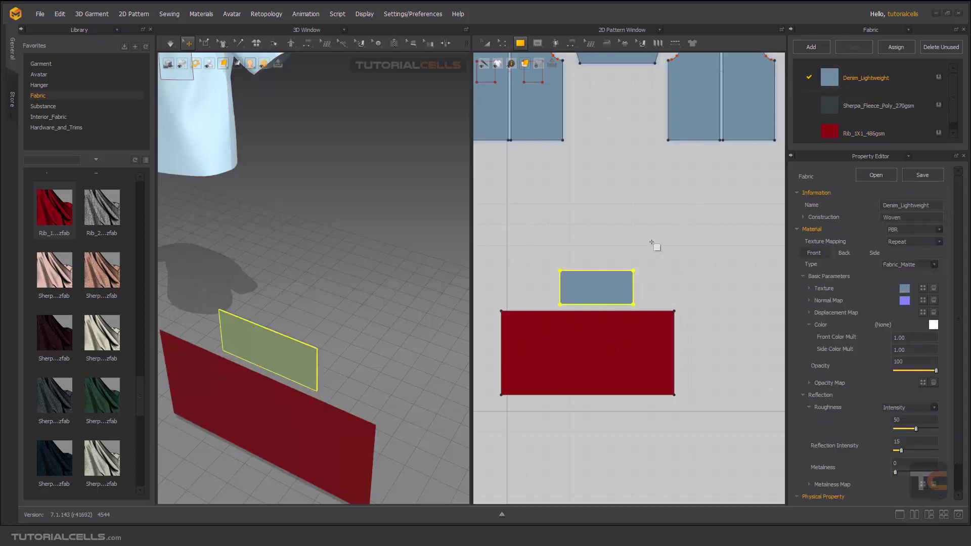
pyautogui.click(597, 351)
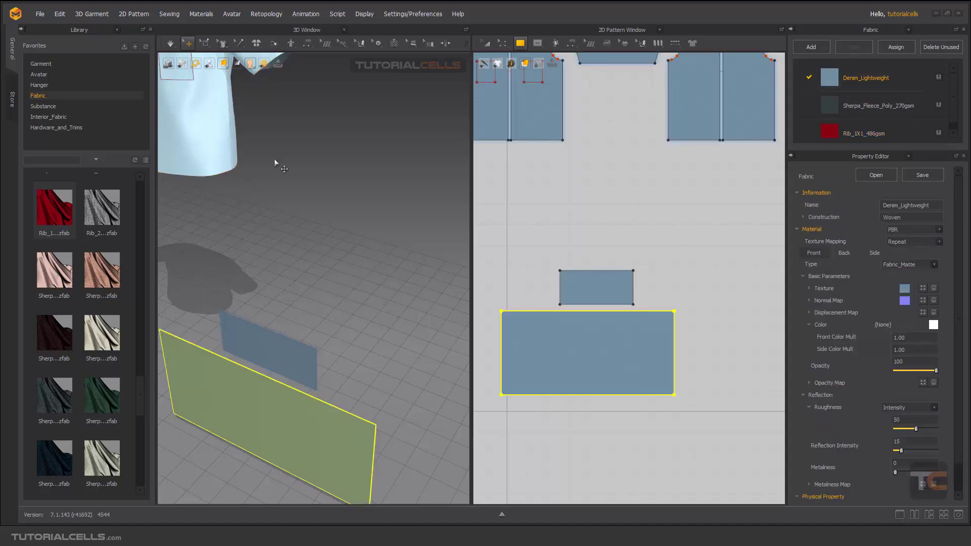
# Shift the large rectangle sideways to center it under the small one, and raise both pieces off the floor in 3D.
pyautogui.click(486, 42)
pyautogui.moveTo(596, 353); pyautogui.dragTo(607, 354)
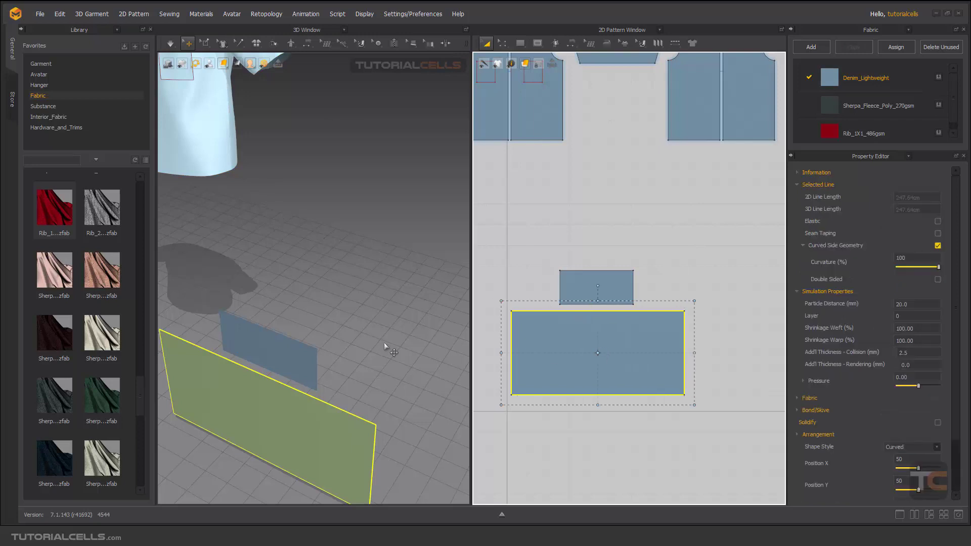
pyautogui.scroll(-3, 257, 380)
pyautogui.keyDown('shift'); pyautogui.click(280, 349); pyautogui.keyUp('shift')
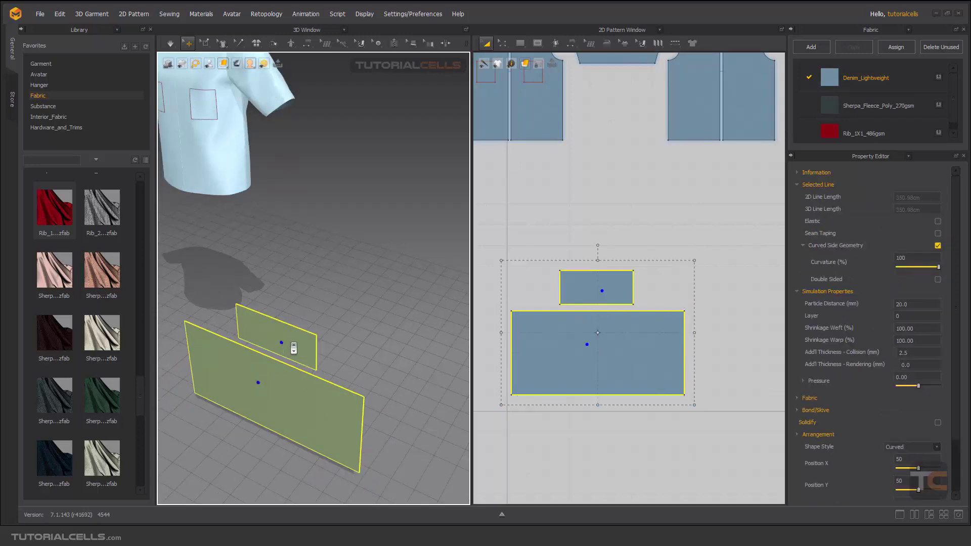
pyautogui.moveTo(286, 350); pyautogui.dragTo(337, 226)
# Freeze the small rectangle.
pyautogui.click(575, 278)
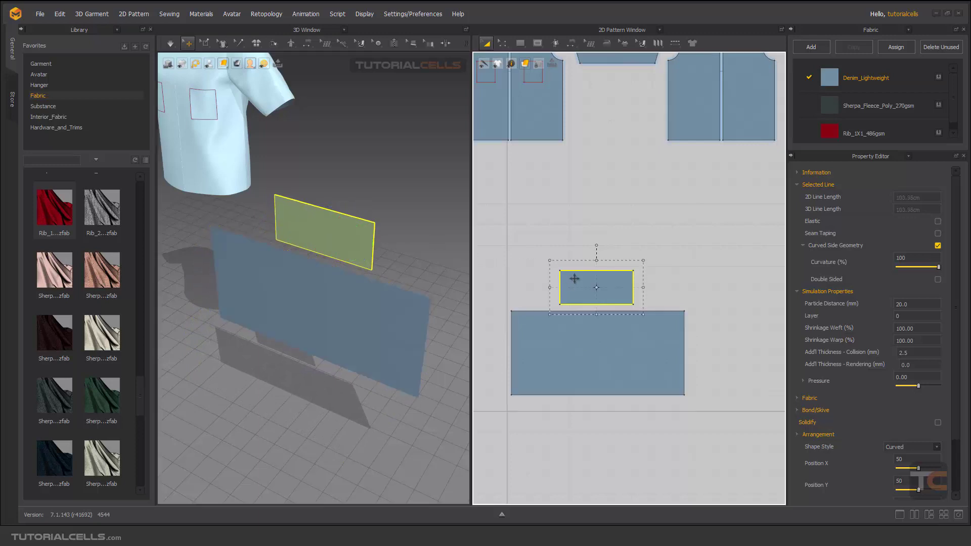
pyautogui.rightClick(575, 278)
pyautogui.click(615, 238)
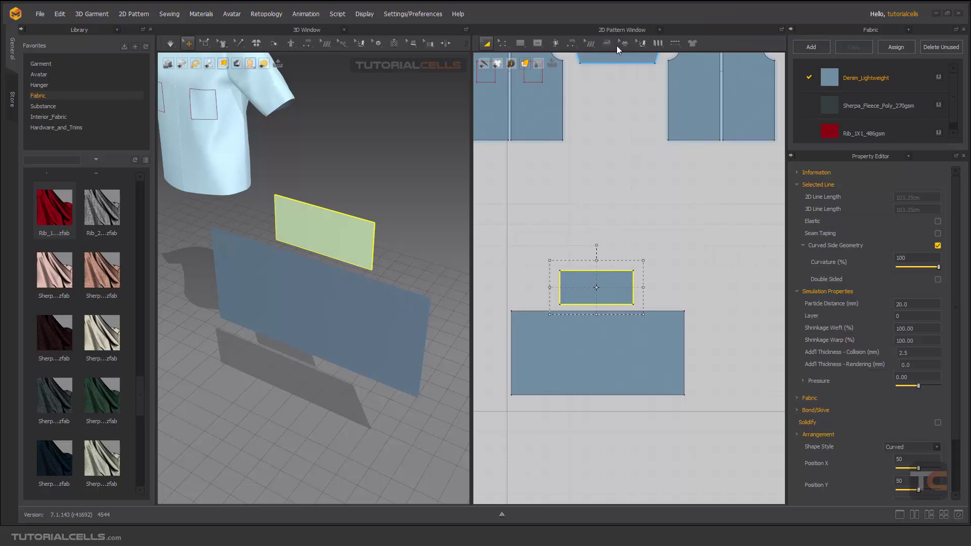
# Sew the small rectangle's lower edge to the large rectangle's upper edge.
pyautogui.click(571, 43)
pyautogui.click(597, 77)
pyautogui.click(594, 311)
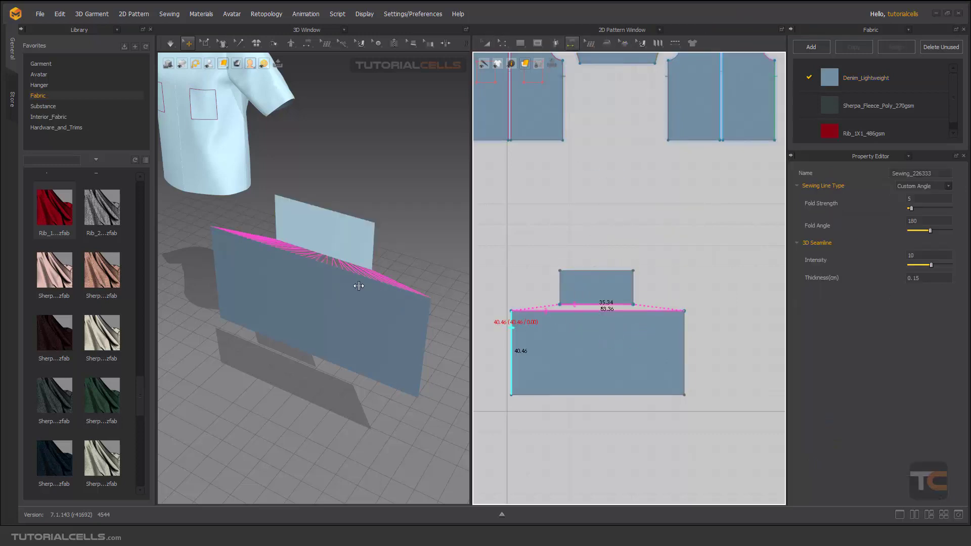
# Simulate the sewn pieces until the large panel hangs gathered from the small one, and stop the simulation.
pyautogui.press('space')
pyautogui.scroll(3, 354, 278)
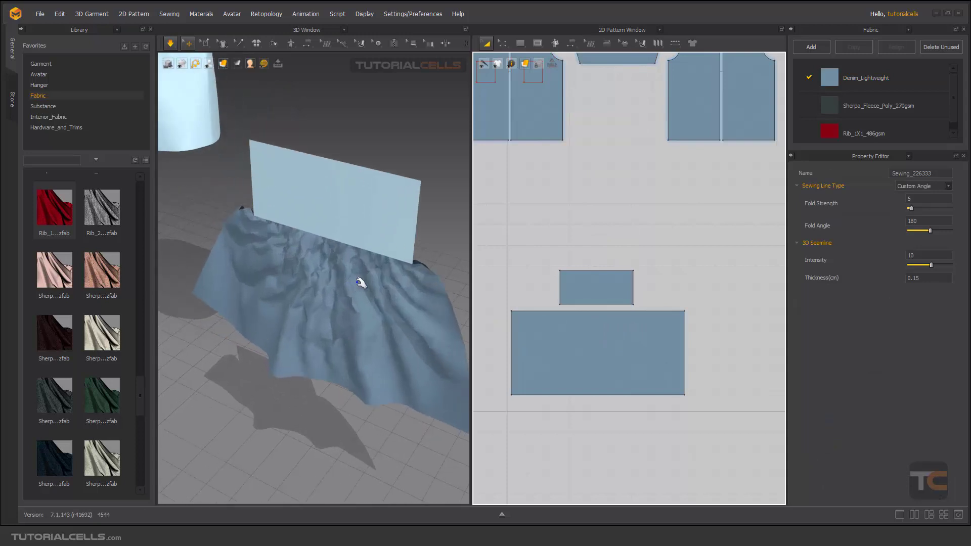
pyautogui.press('space')
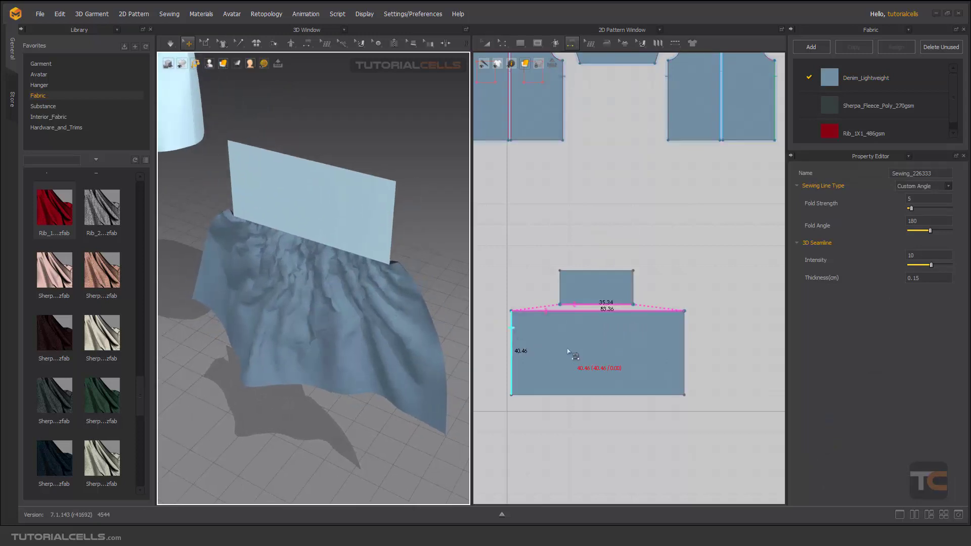
# Narrow the large rectangle to about 69 cm wide and simulate it again.
pyautogui.click(486, 43)
pyautogui.click(603, 379)
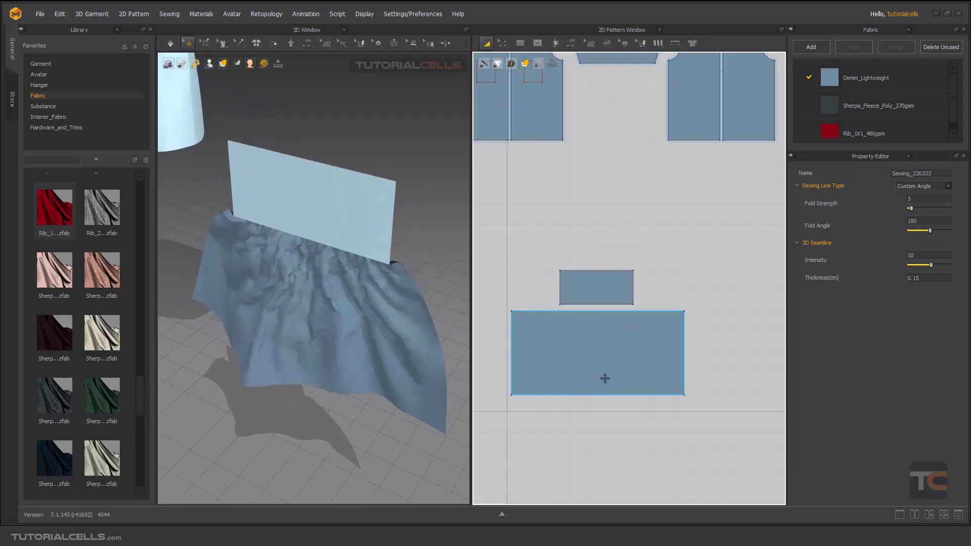
pyautogui.moveTo(692, 352); pyautogui.dragTo(618, 343)
pyautogui.press('space')
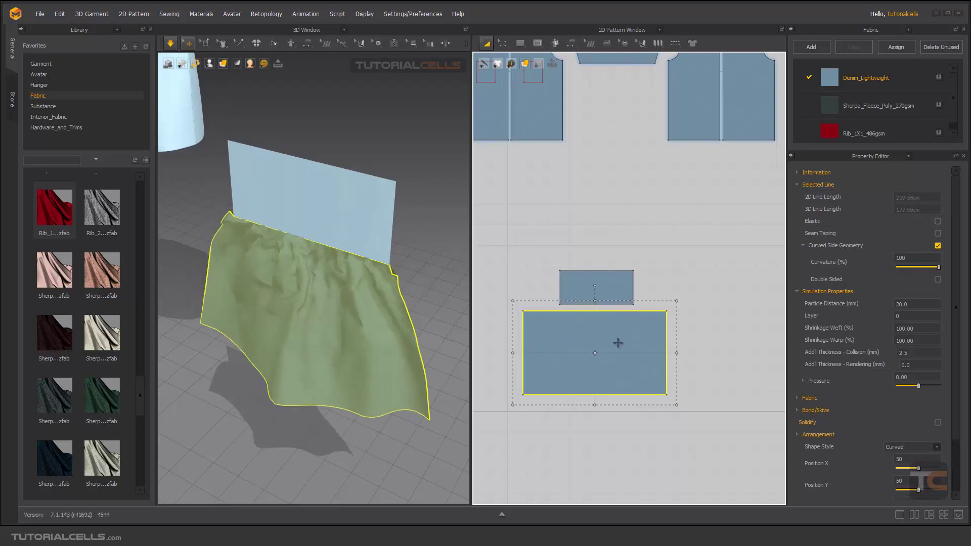
# Set the large panel's particle distance to 10 mm and simulate it while pulling its two sides outward to even the gathers.
pyautogui.scroll(2, 308, 264)
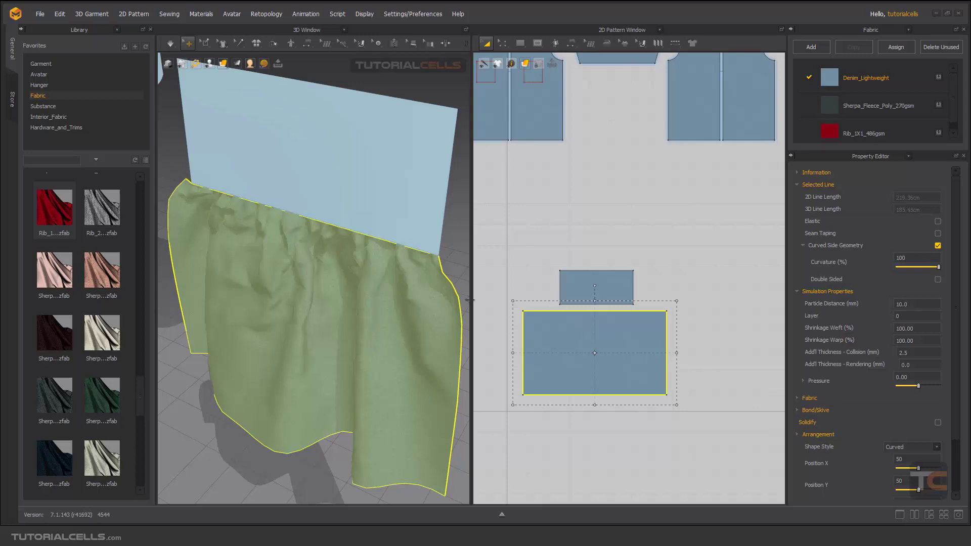
pyautogui.press('space')
pyautogui.moveTo(310, 245); pyautogui.dragTo(189, 232)
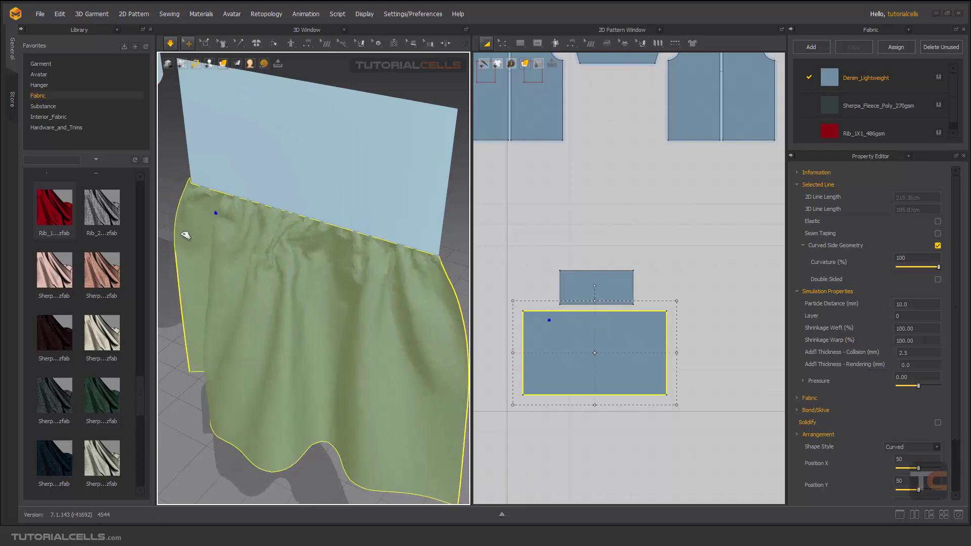
pyautogui.moveTo(371, 268); pyautogui.dragTo(420, 301)
pyautogui.scroll(-3, 420, 288)
pyautogui.press('space')
# Expand the gathered panel's Bond/Skive properties to review the options, and deselect the panel.
pyautogui.click(433, 267)
pyautogui.click(393, 282)
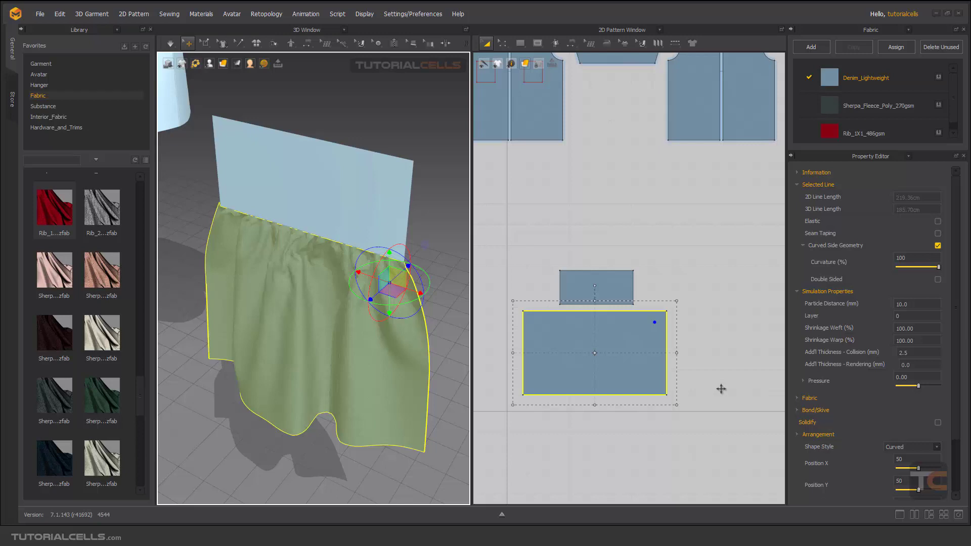
pyautogui.click(797, 411)
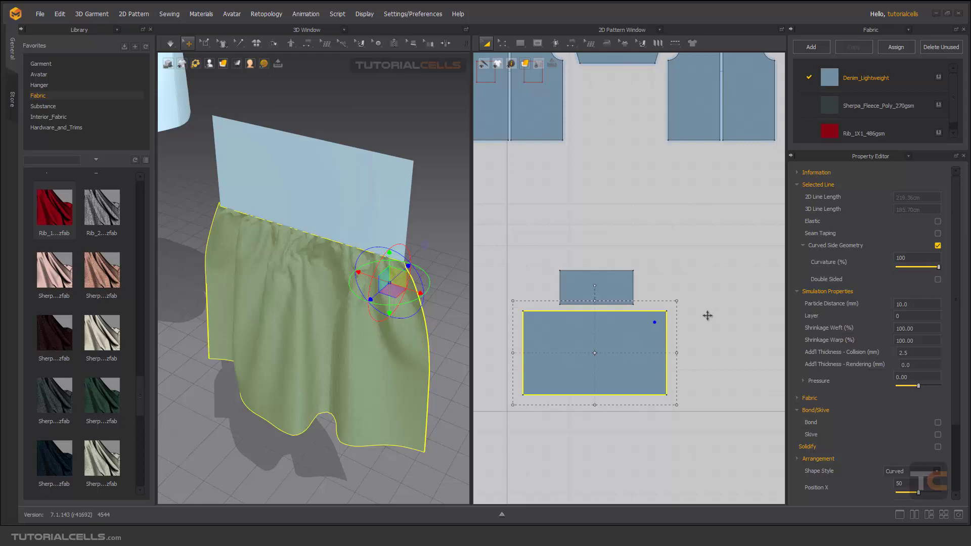
pyautogui.click(703, 295)
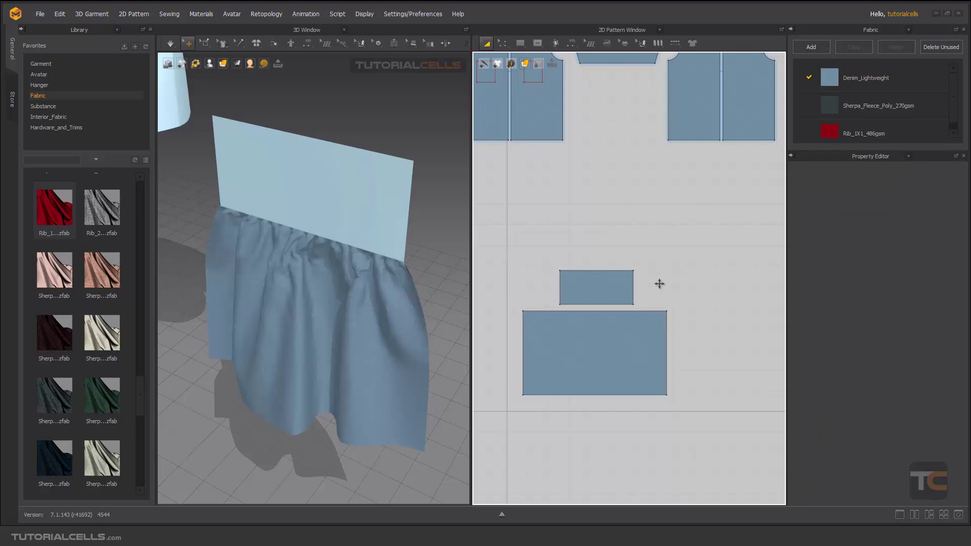
# Draw an internal rectangle about 77 by 13 cm over the upper part of the large panel.
pyautogui.click(537, 43)
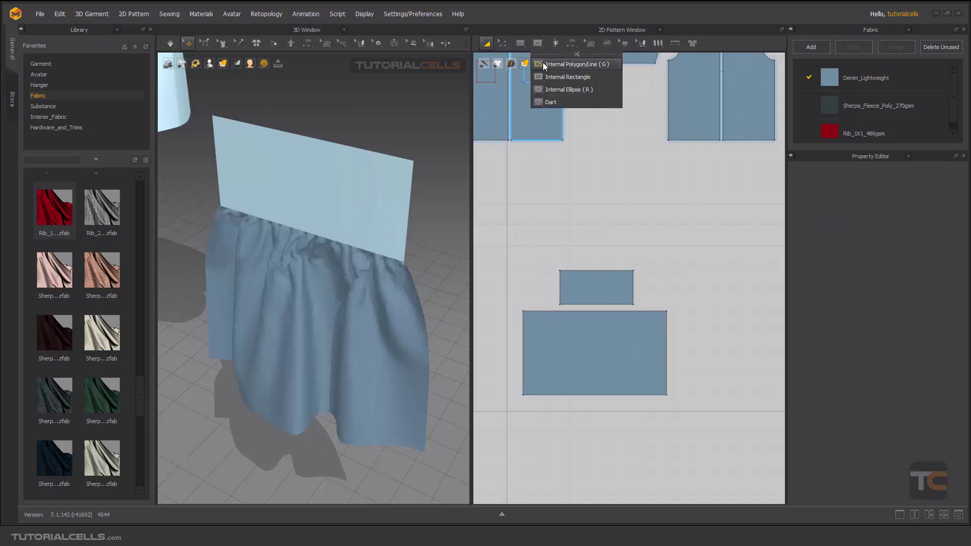
pyautogui.click(556, 77)
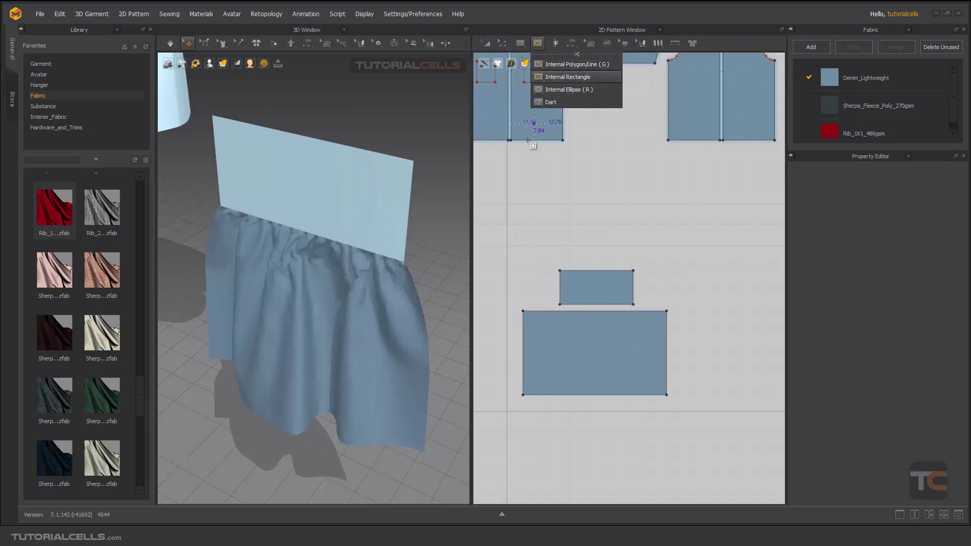
pyautogui.click(512, 303)
pyautogui.click(480, 283)
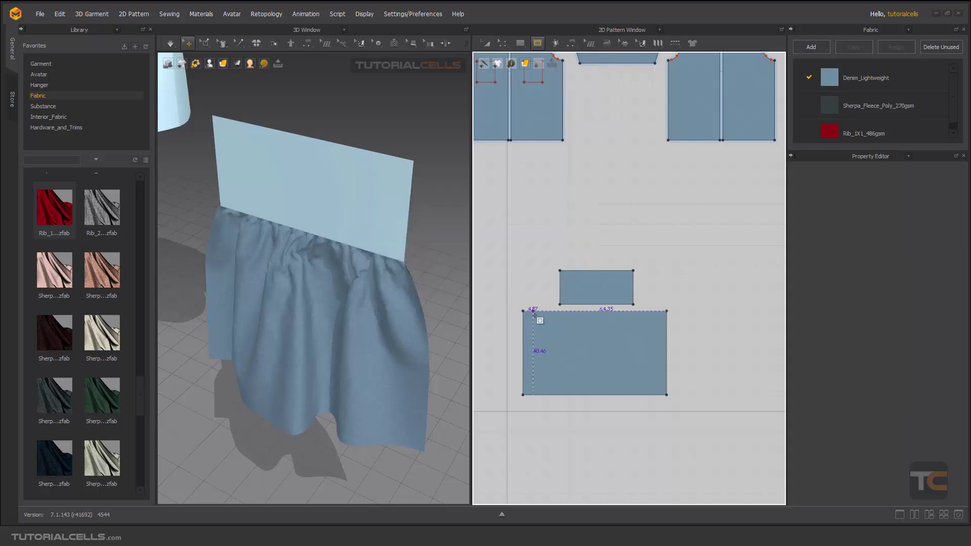
pyautogui.moveTo(537, 334); pyautogui.dragTo(697, 308)
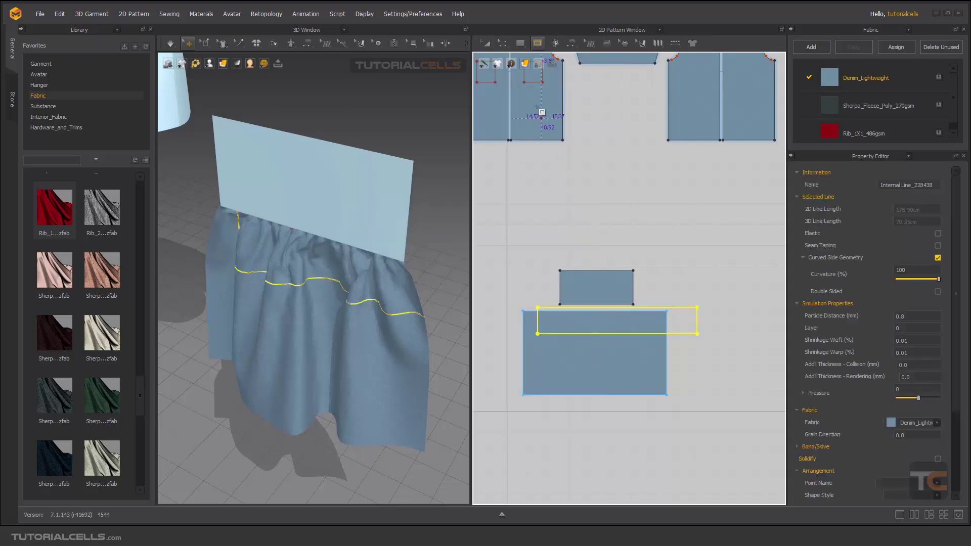
# Move the internal rectangle sideways by about 11.7 cm so it spans the large panel's full width.
pyautogui.click(503, 43)
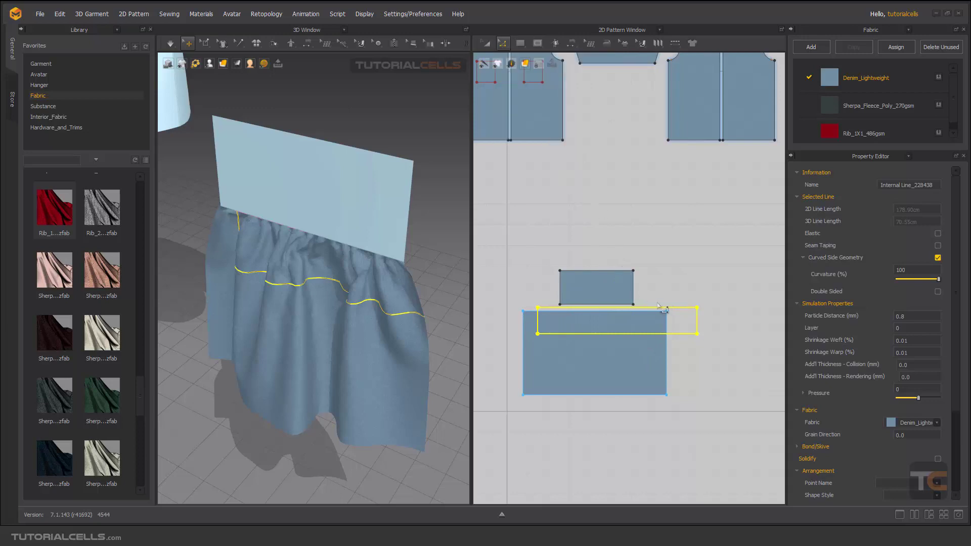
pyautogui.click(668, 310)
pyautogui.moveTo(649, 307); pyautogui.dragTo(643, 308)
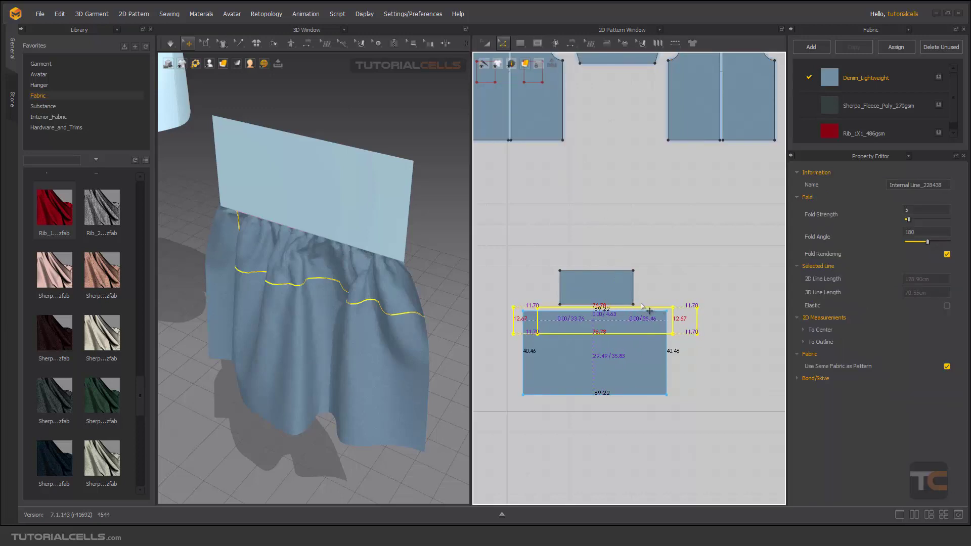
pyautogui.scroll(3, 638, 322)
pyautogui.scroll(-4, 632, 321)
pyautogui.click(702, 309)
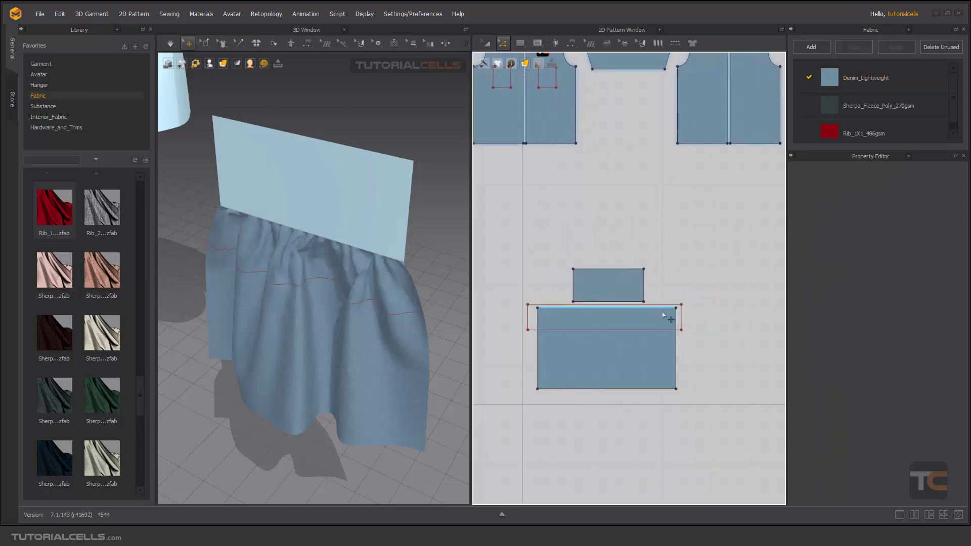
# Select the whole internal rectangle and enable Bond for it.
pyautogui.scroll(2, 639, 329)
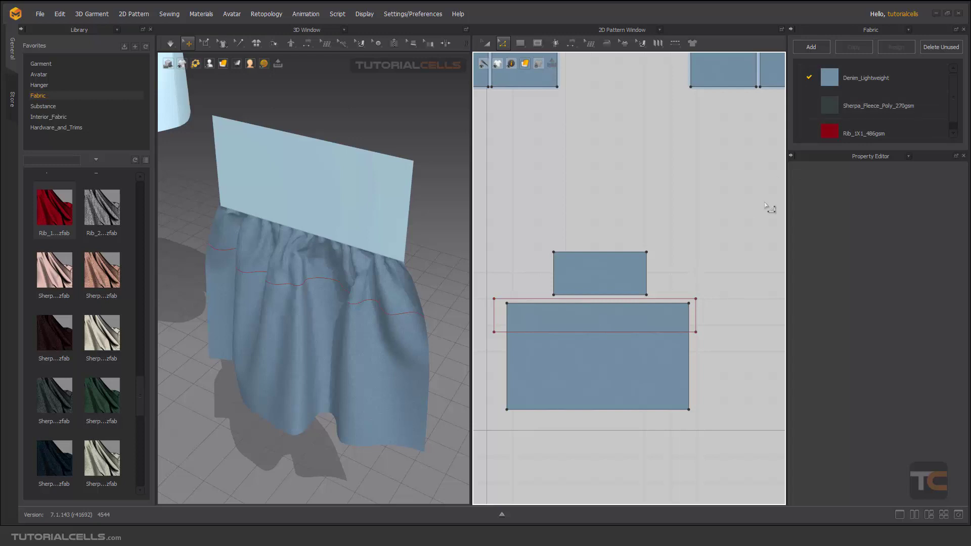
pyautogui.click(697, 308)
pyautogui.click(501, 329)
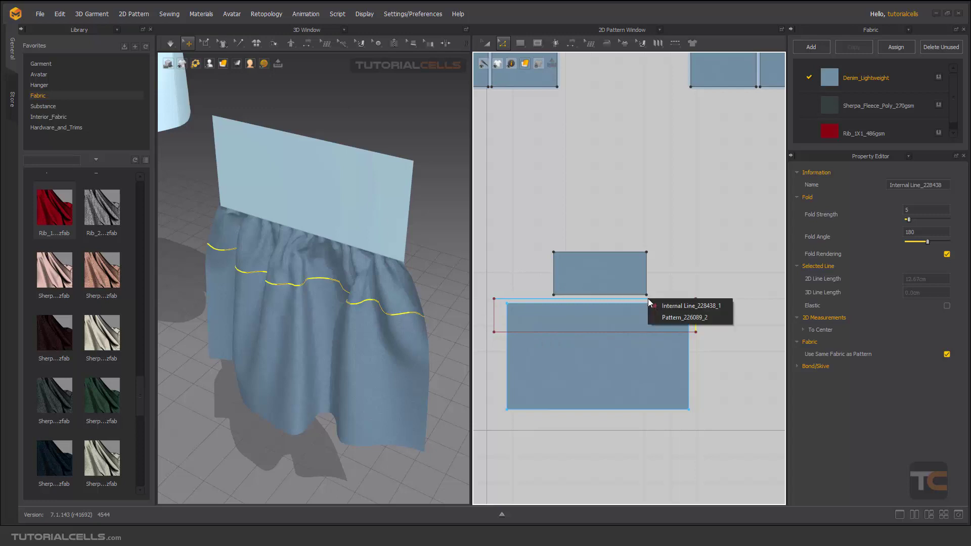
pyautogui.click(694, 300)
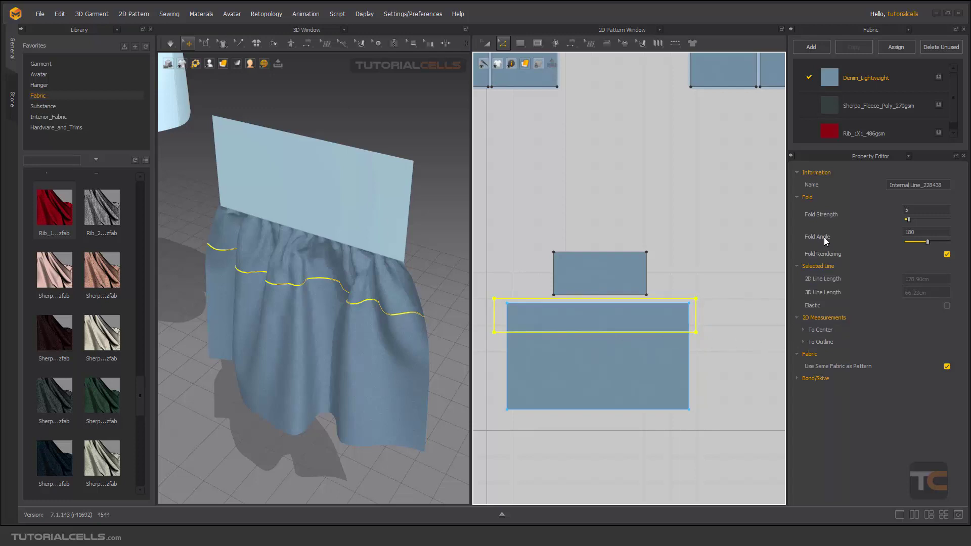
pyautogui.click(797, 380)
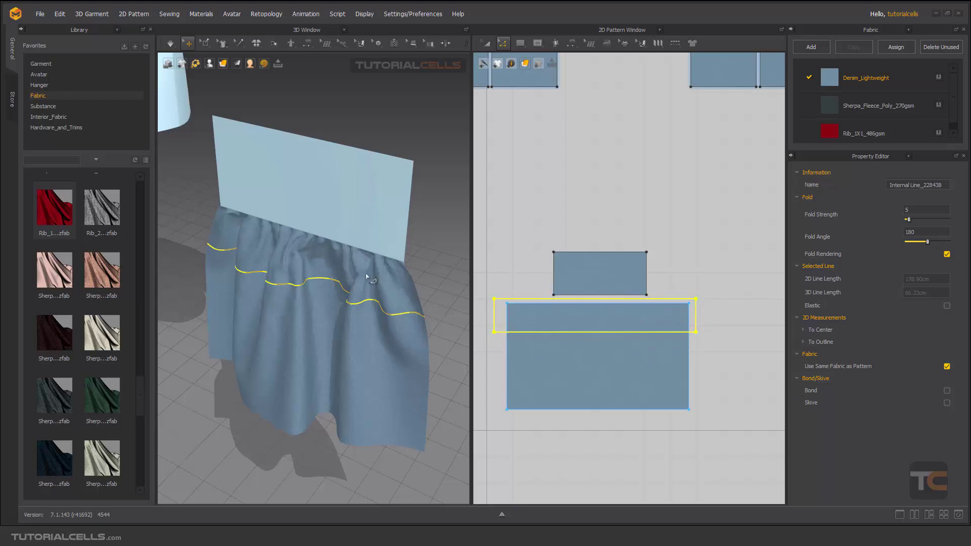
pyautogui.click(947, 391)
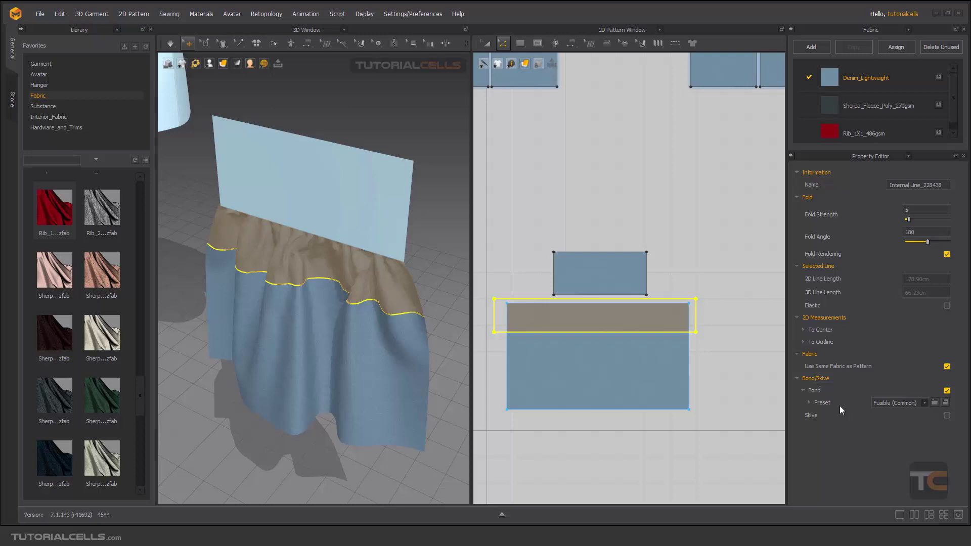
# Expand the Fusible (Common) bond preset and examine its stretch, shear, bending and buckling parameters.
pyautogui.click(927, 402)
pyautogui.click(926, 402)
pyautogui.click(809, 403)
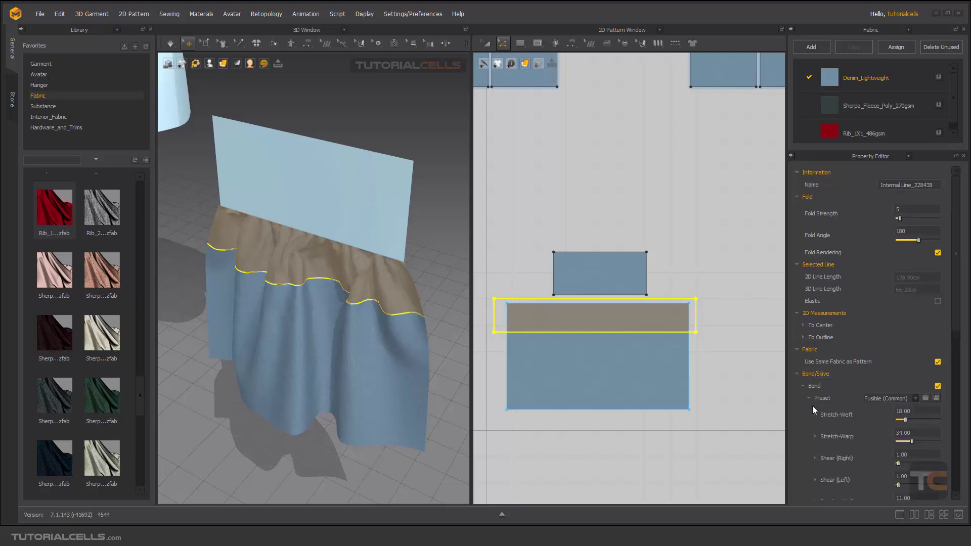
pyautogui.scroll(-5, 949, 344)
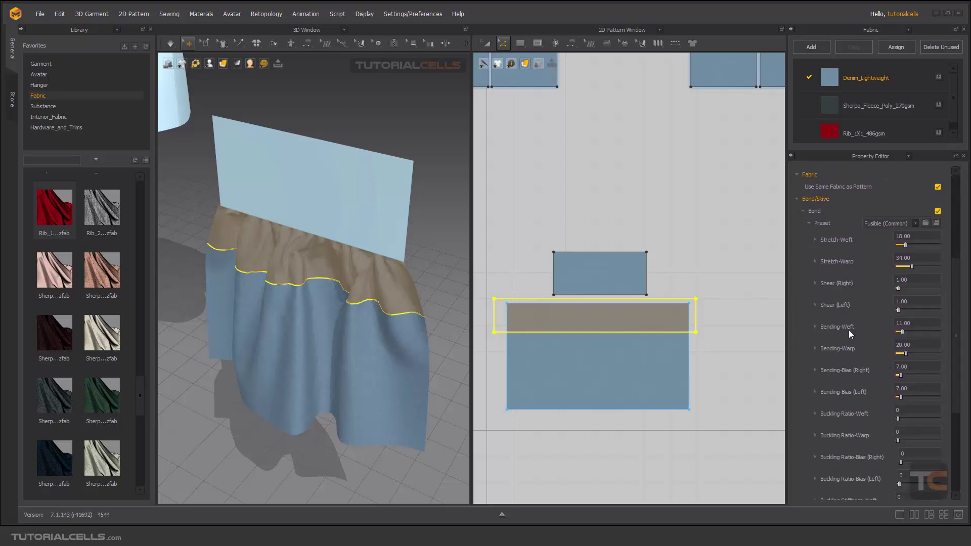
# Run the simulation and set the Bond's Bending-Weft to 84, Bending-Warp to 90 and Bending-Bias (Right) to 11.
pyautogui.press('space')
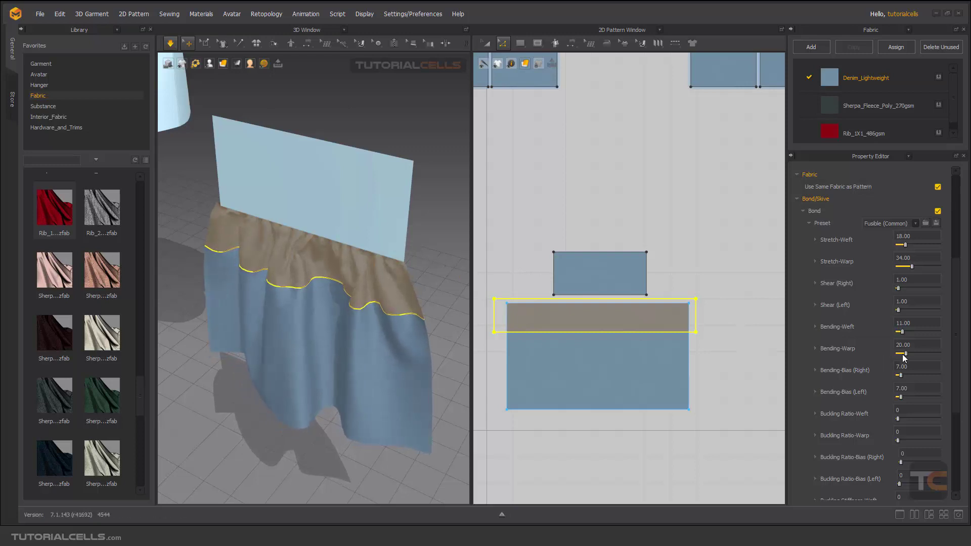
pyautogui.moveTo(905, 353); pyautogui.dragTo(902, 374)
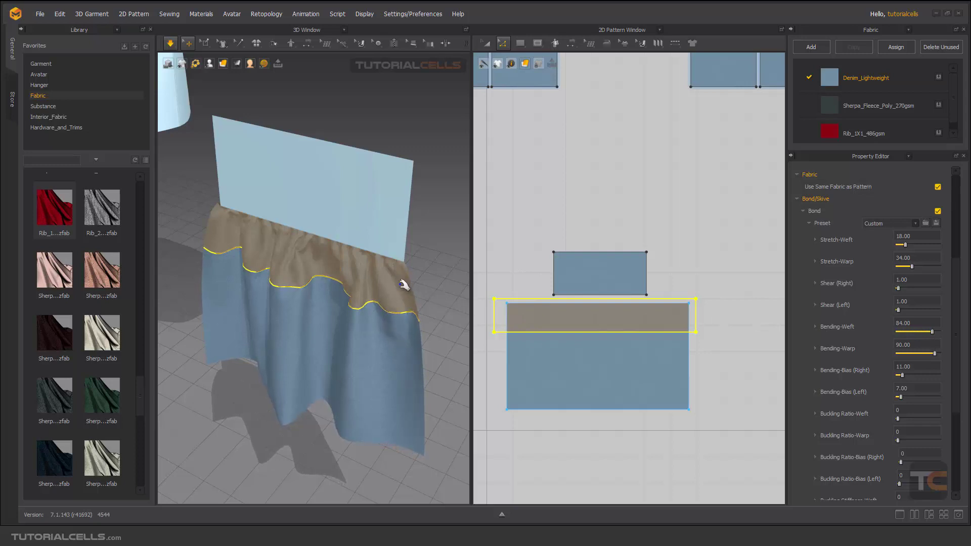
pyautogui.click(407, 286)
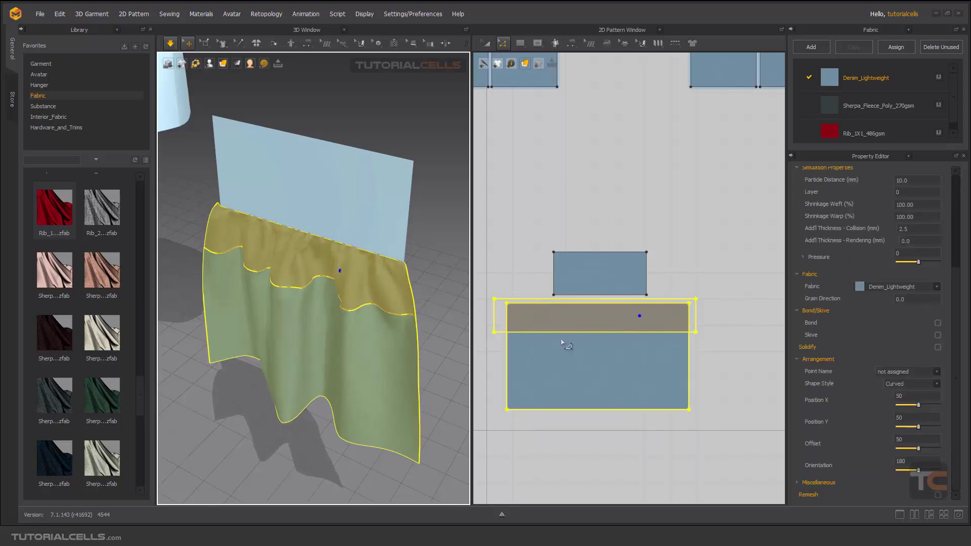
# Reselect the whole internal rectangle, switch its Bond preset to Fusible (Nonwoven_Small Part) and simulate the gathered panel.
pyautogui.click(708, 309)
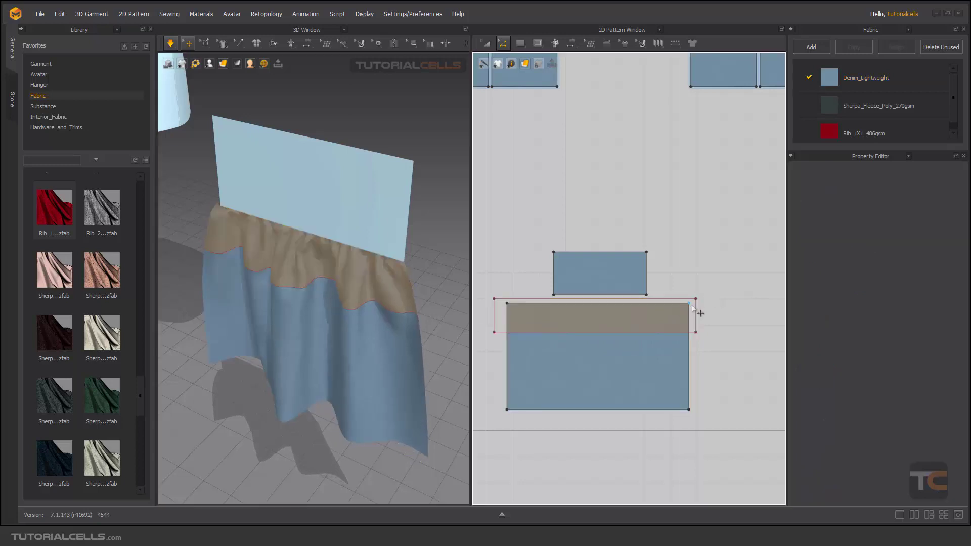
pyautogui.click(697, 316)
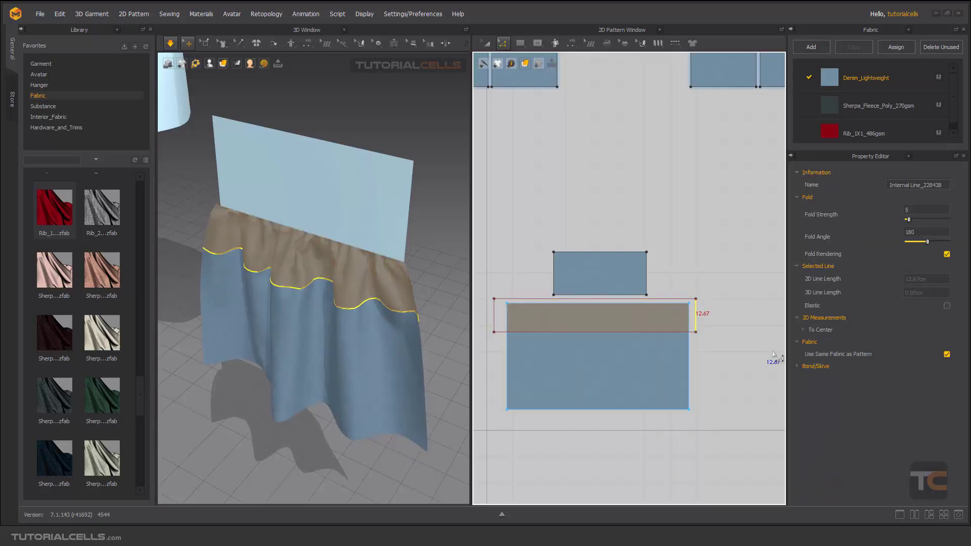
pyautogui.doubleClick(692, 300)
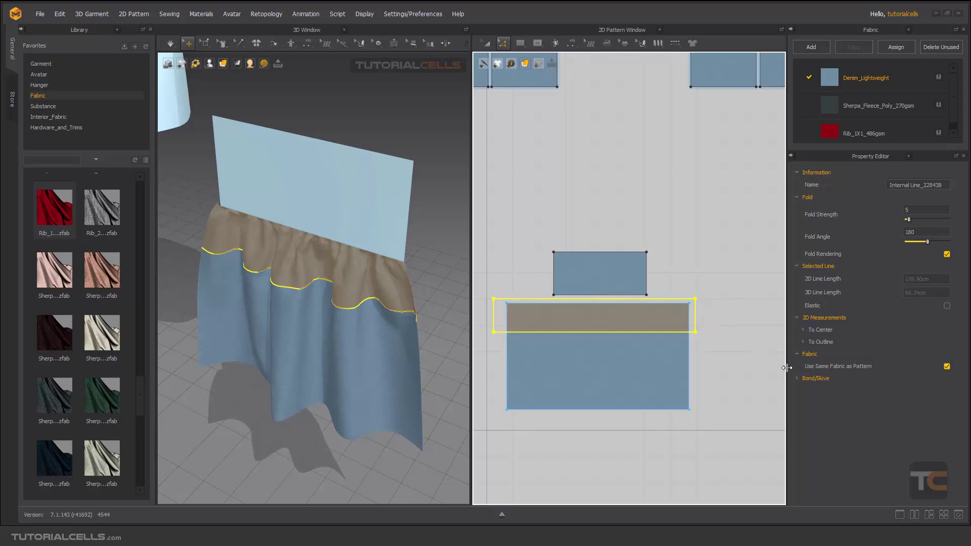
pyautogui.click(798, 379)
pyautogui.click(884, 403)
pyautogui.click(879, 426)
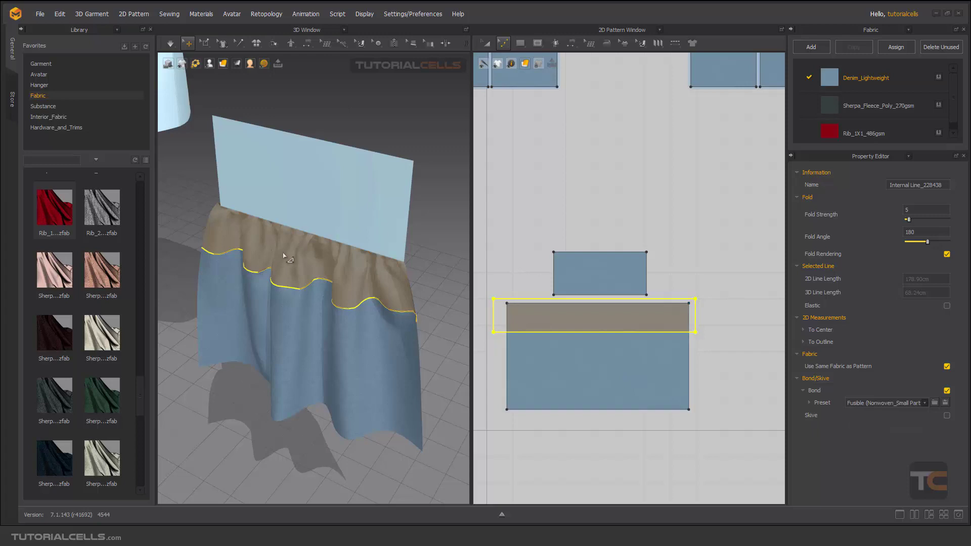
pyautogui.press('space')
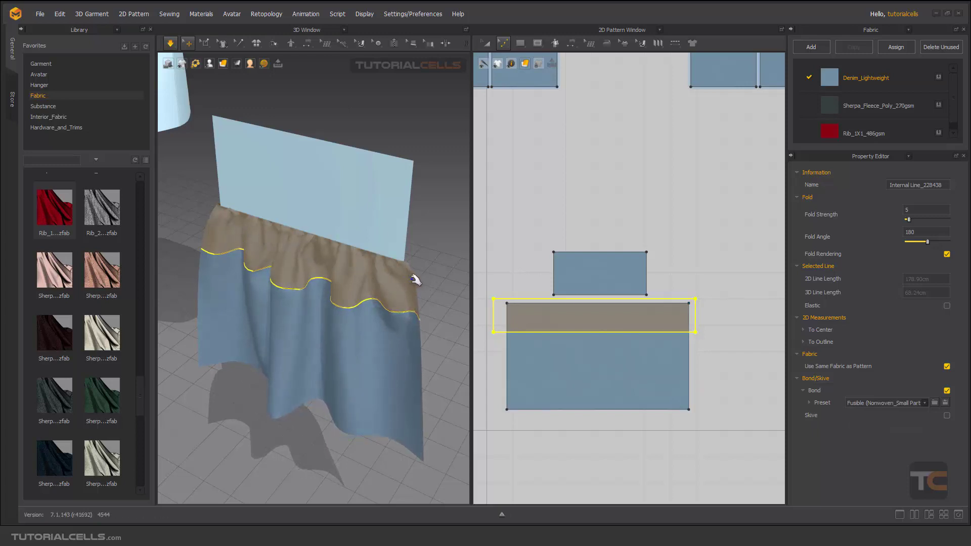
pyautogui.moveTo(387, 315); pyautogui.dragTo(390, 245, button='right')
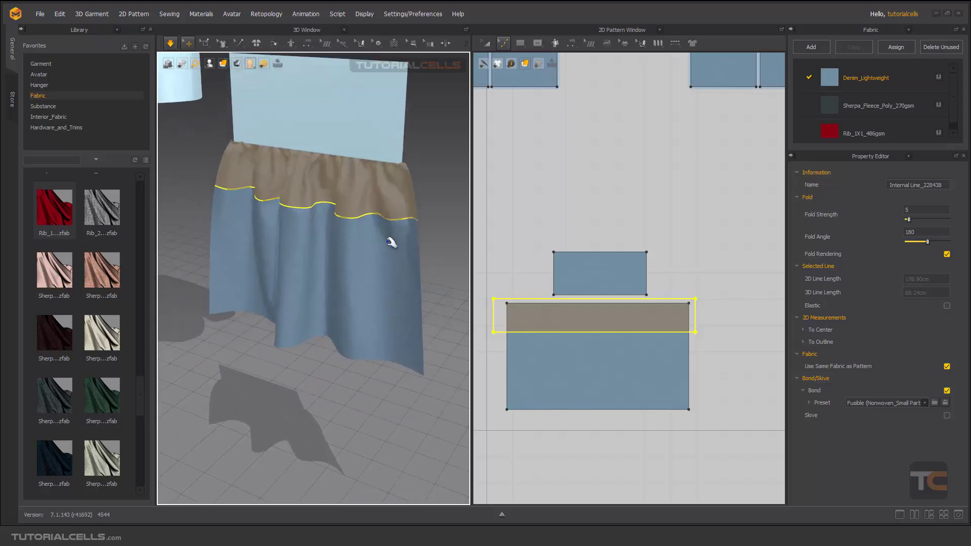
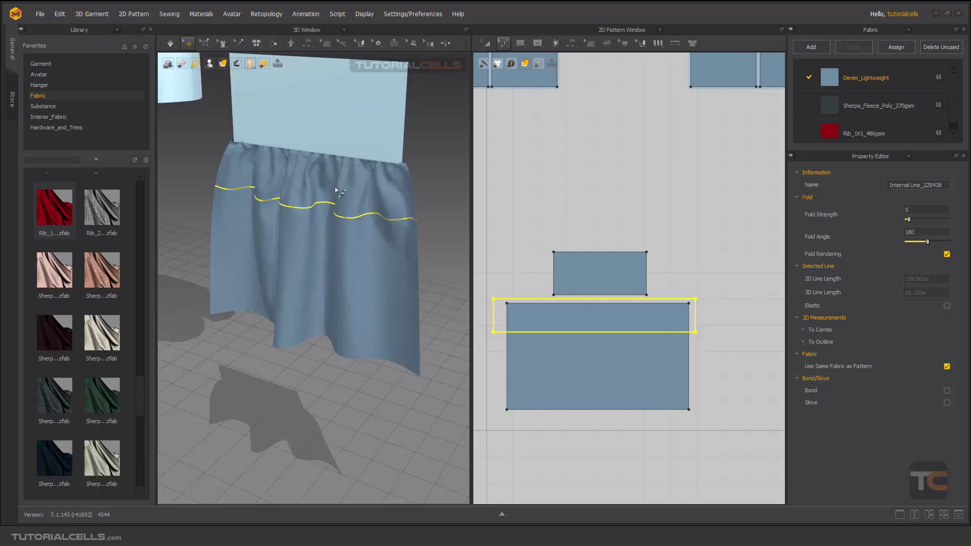
# Replace Bond with Skive at 10 percent on the internal rectangle and simulate the gathered panel.
pyautogui.click(947, 403)
pyautogui.write('0')
pyautogui.press('Return')
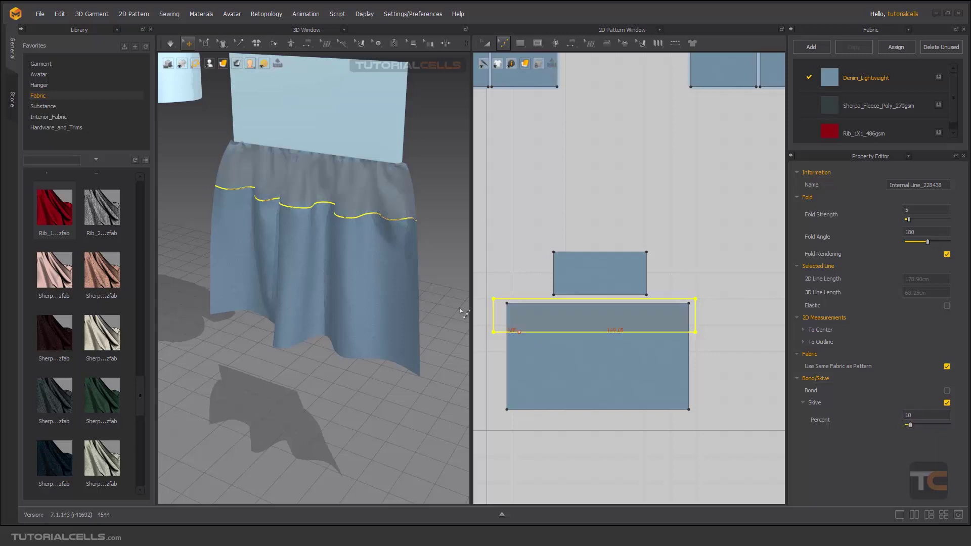
pyautogui.moveTo(374, 200); pyautogui.dragTo(369, 210, button='right')
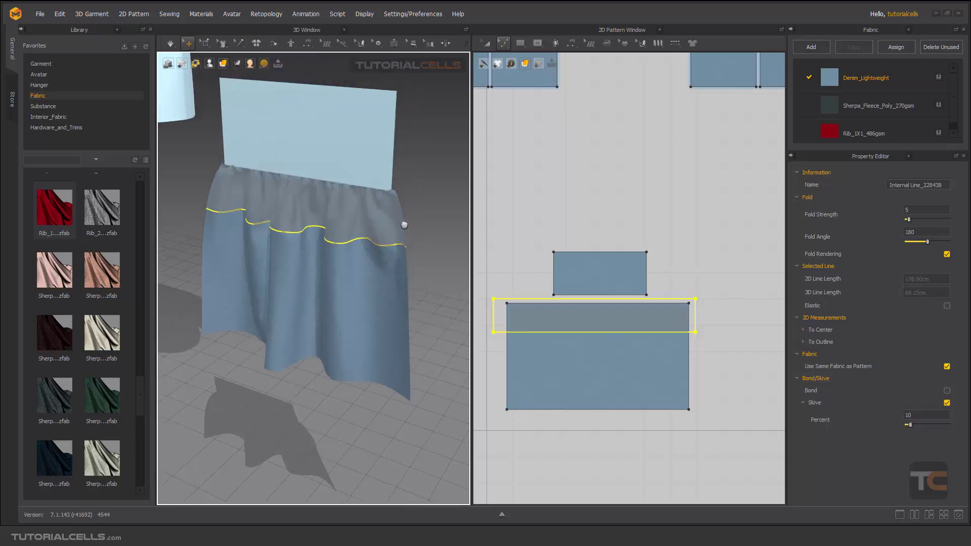
pyautogui.press('space')
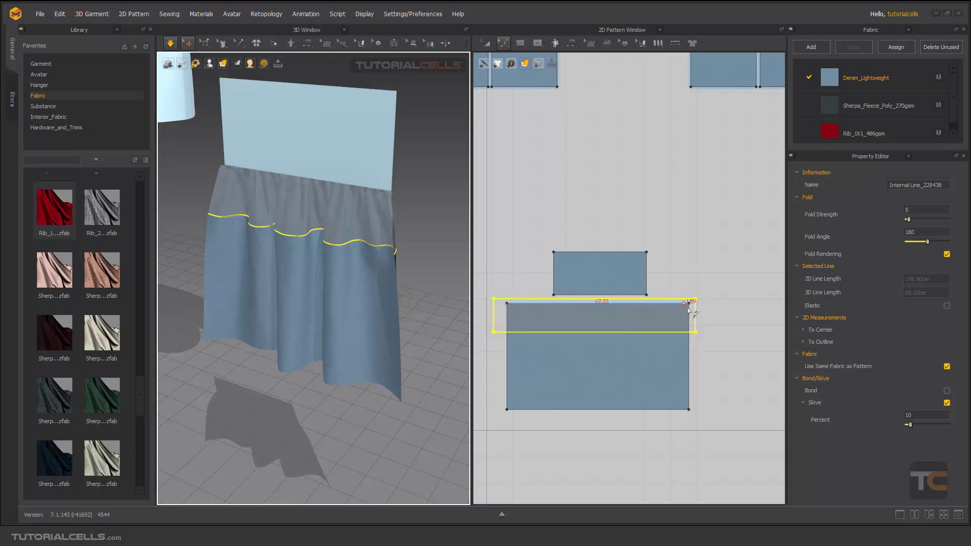
pyautogui.scroll(3, 591, 321)
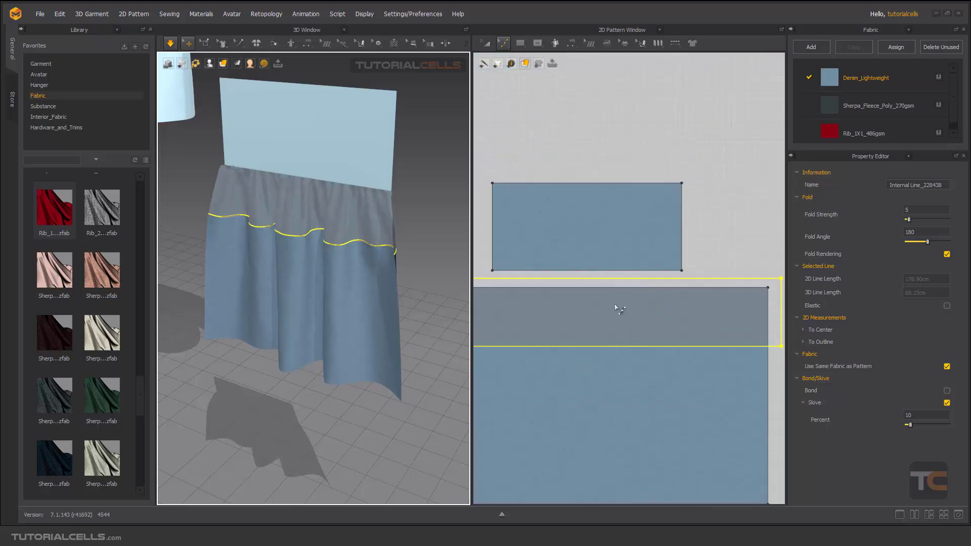
pyautogui.scroll(-3, 653, 316)
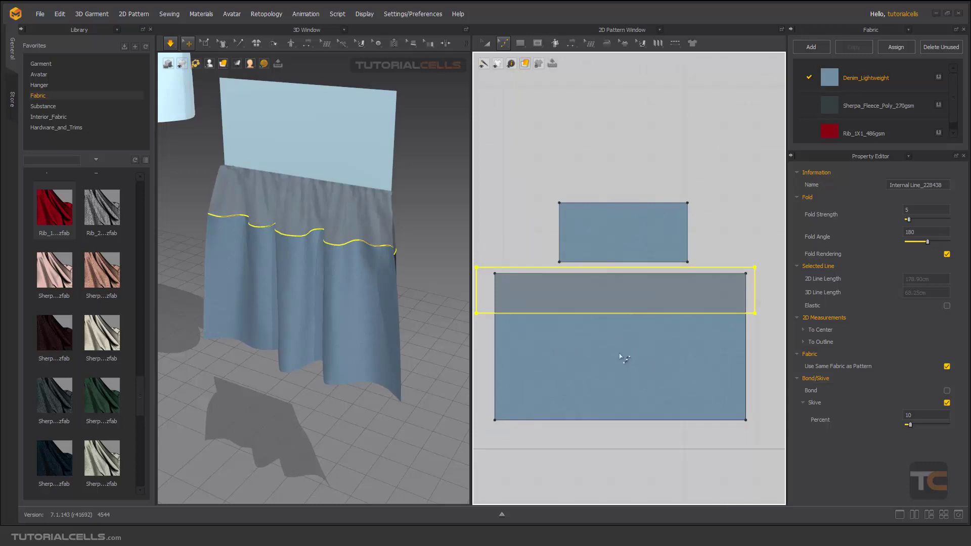
pyautogui.press('space')
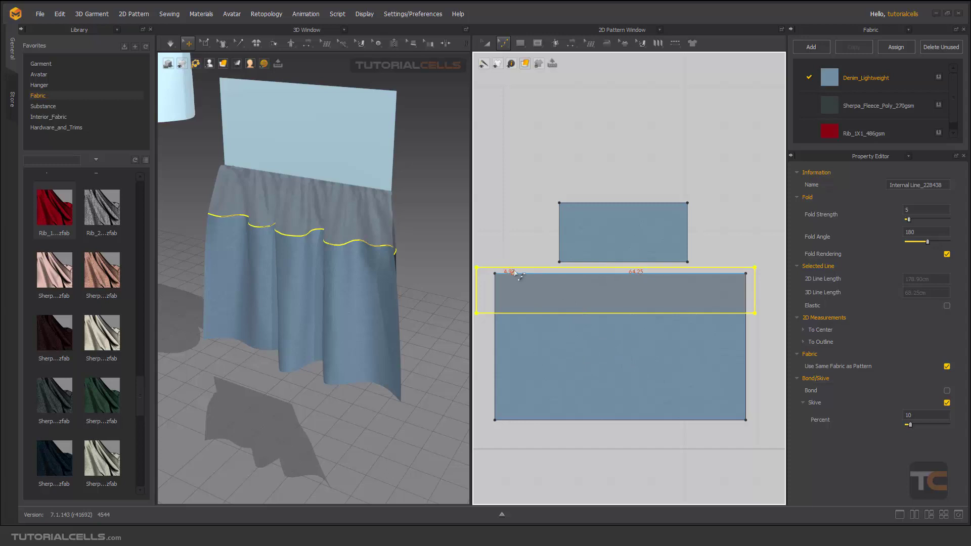
# Move both short edges of the internal rectangle inward and down so it lies inside the large panel, about 63 by 13 cm, and simulate.
pyautogui.click(516, 268)
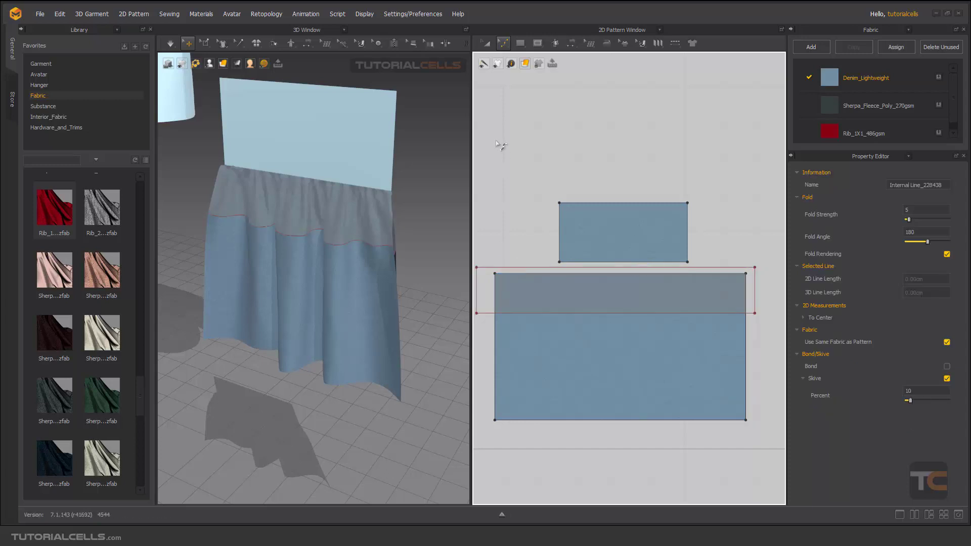
pyautogui.click(503, 43)
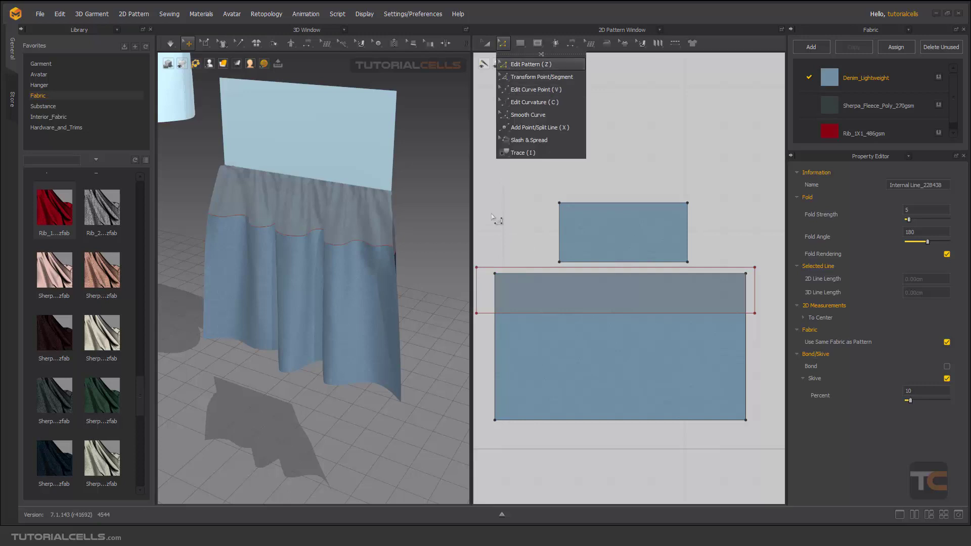
pyautogui.click(510, 267)
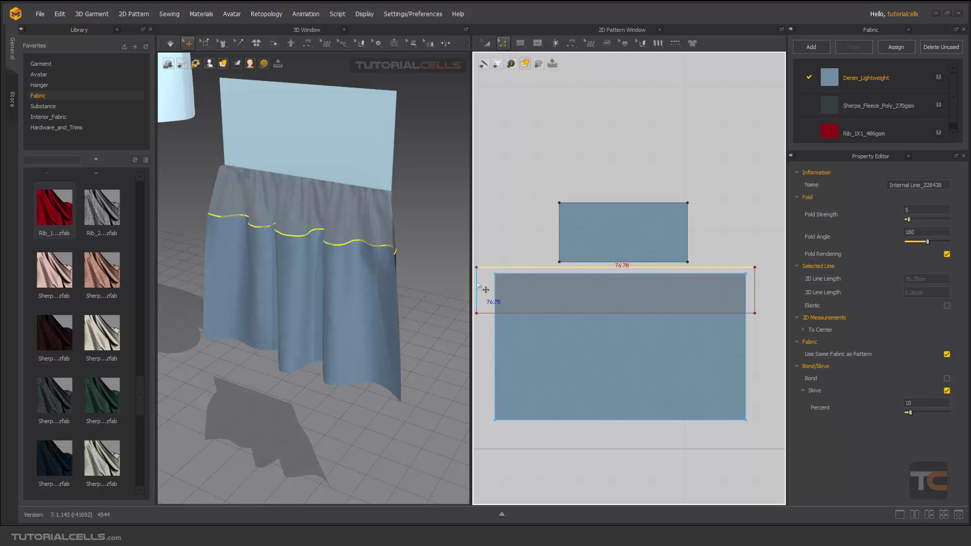
pyautogui.moveTo(480, 287); pyautogui.dragTo(506, 309)
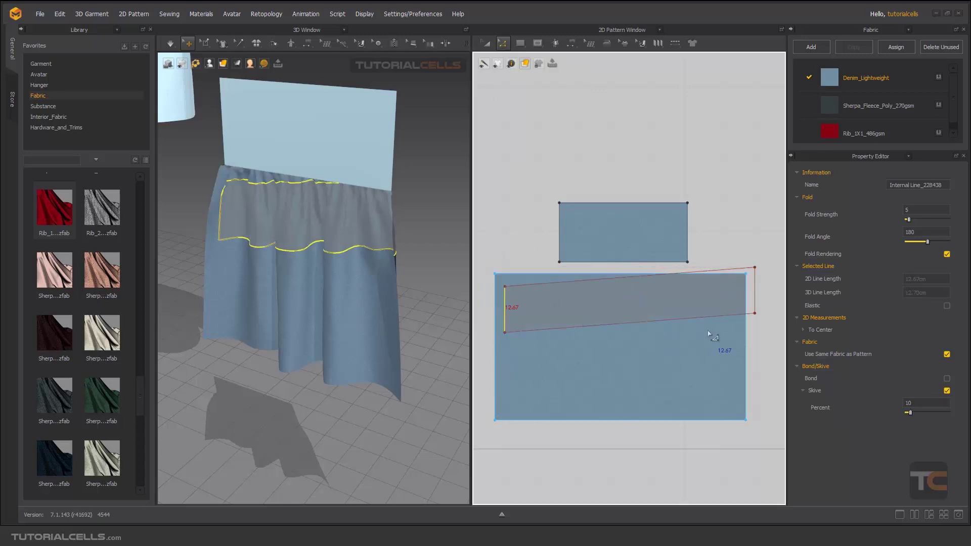
pyautogui.click(754, 306)
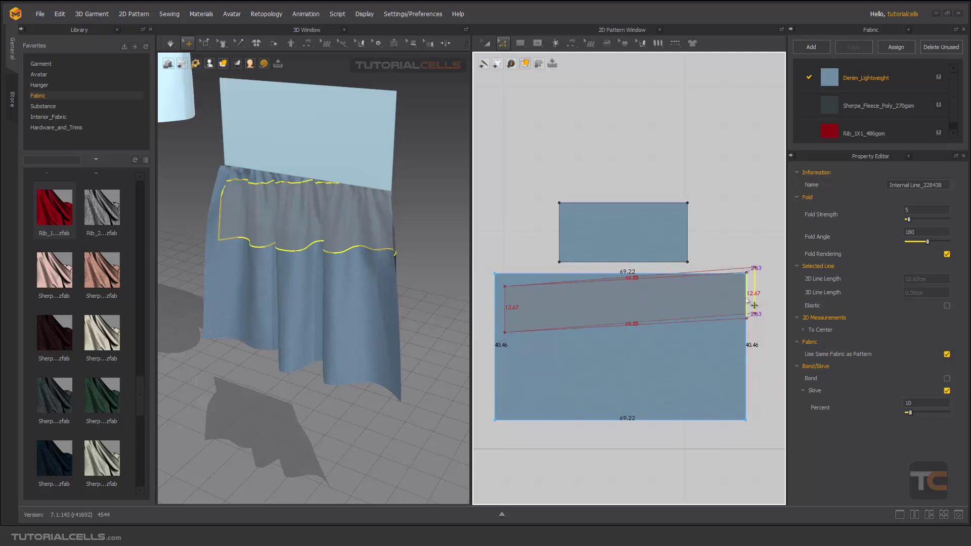
pyautogui.moveTo(754, 306); pyautogui.dragTo(741, 317)
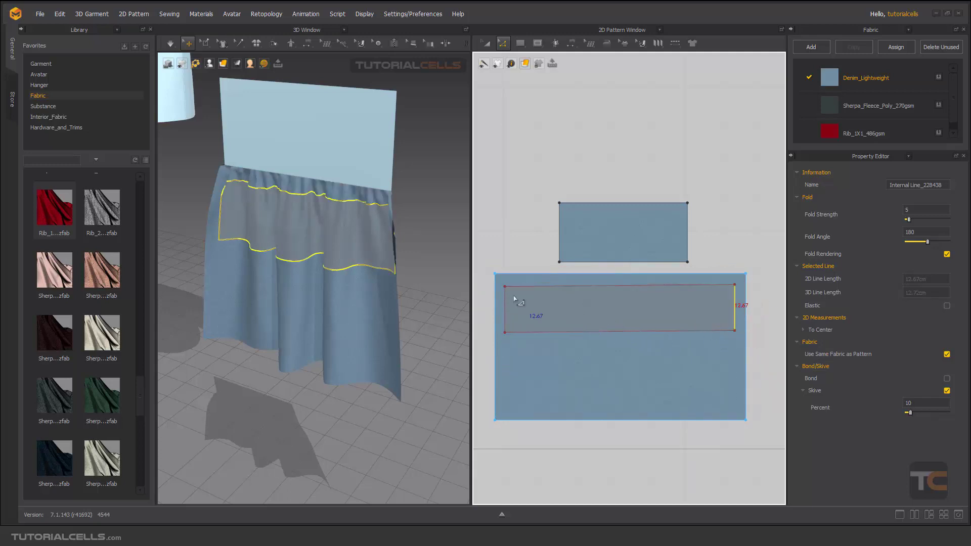
pyautogui.moveTo(308, 233); pyautogui.dragTo(336, 223, button='right')
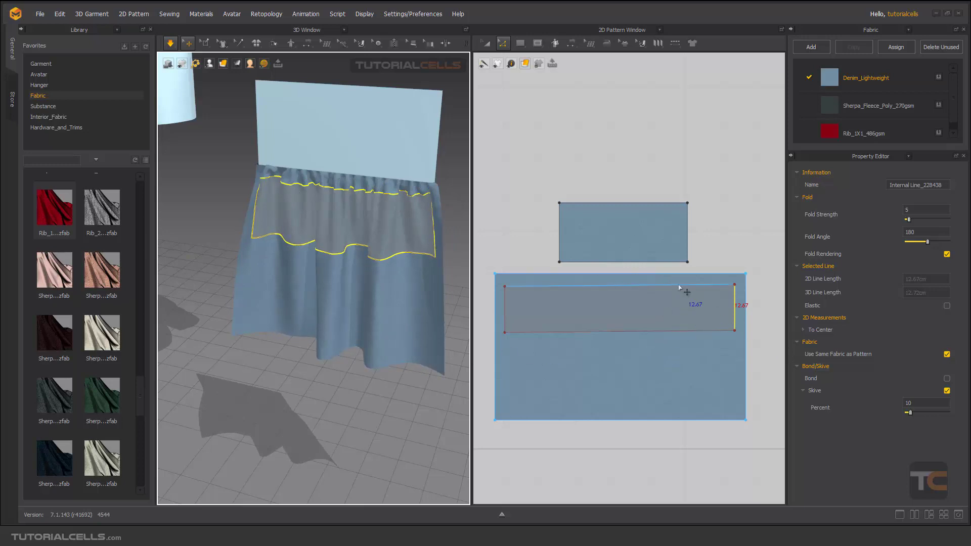
# Select the whole internal rectangle and disable Skive for it.
pyautogui.click(690, 303)
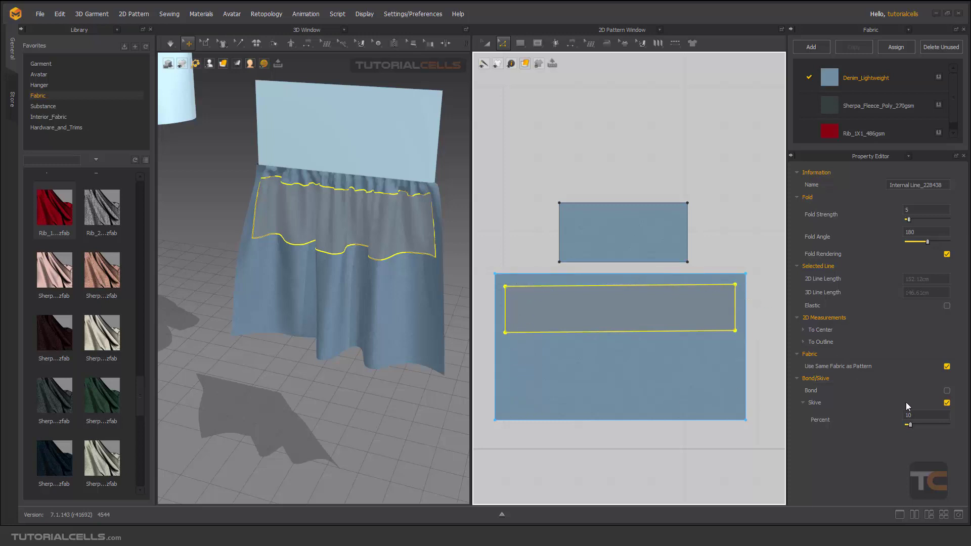
pyautogui.click(946, 403)
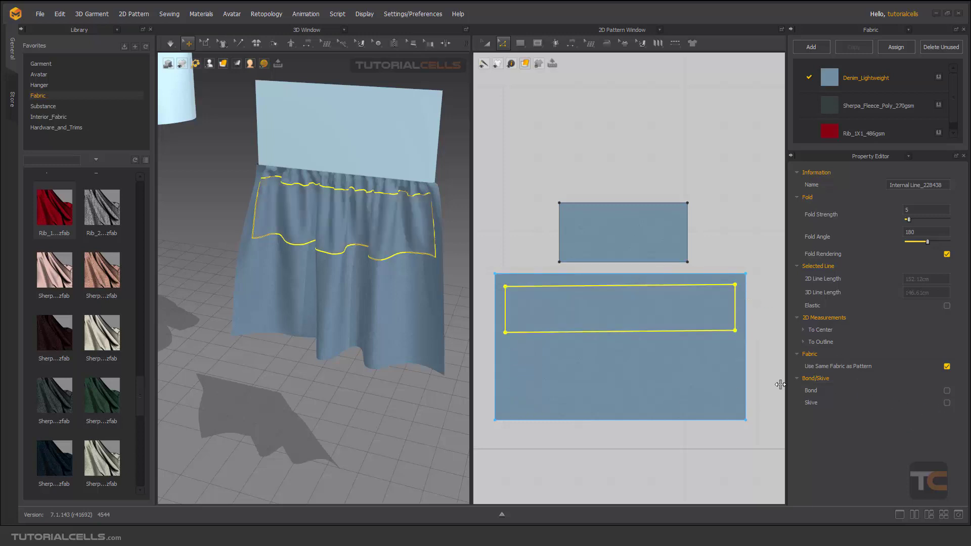